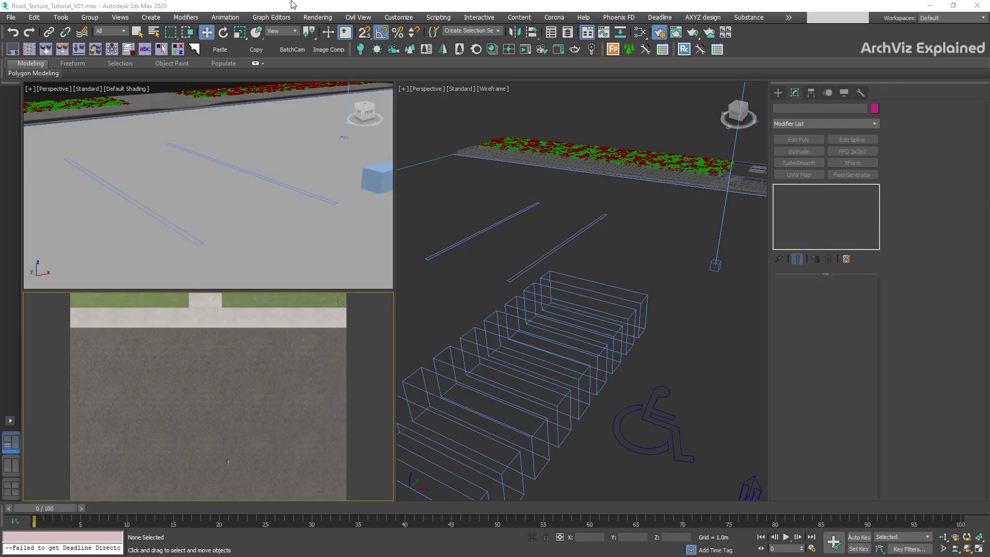
- Open the Slate Material Editor and pick the road surface's material from the ground plane into View5
click(645, 39)
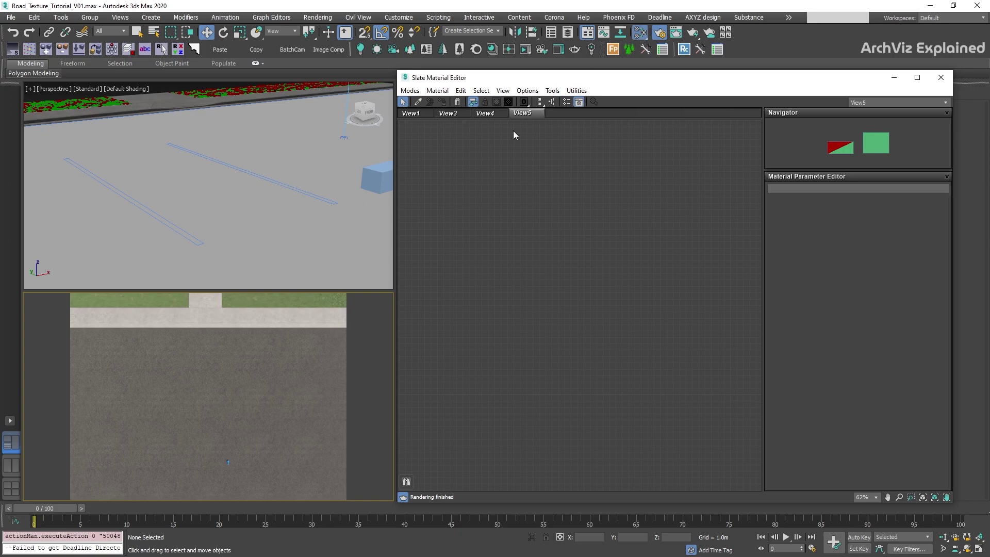
click(417, 102)
click(339, 206)
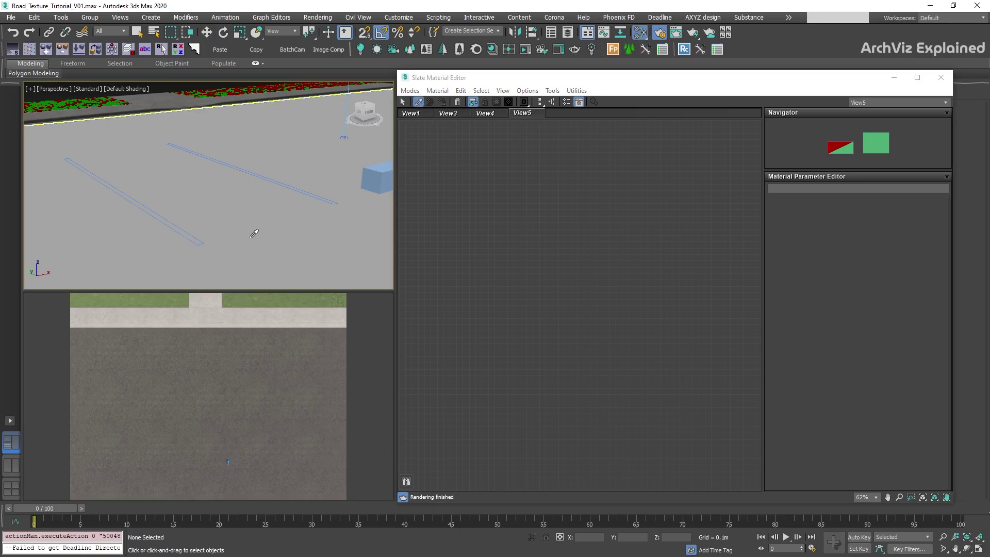
- Add a CoronaDistance map, wire the Diffuse CoronaMix into its far color and its output into the road material's diffuse color, and show its parameters
right_click(608, 157)
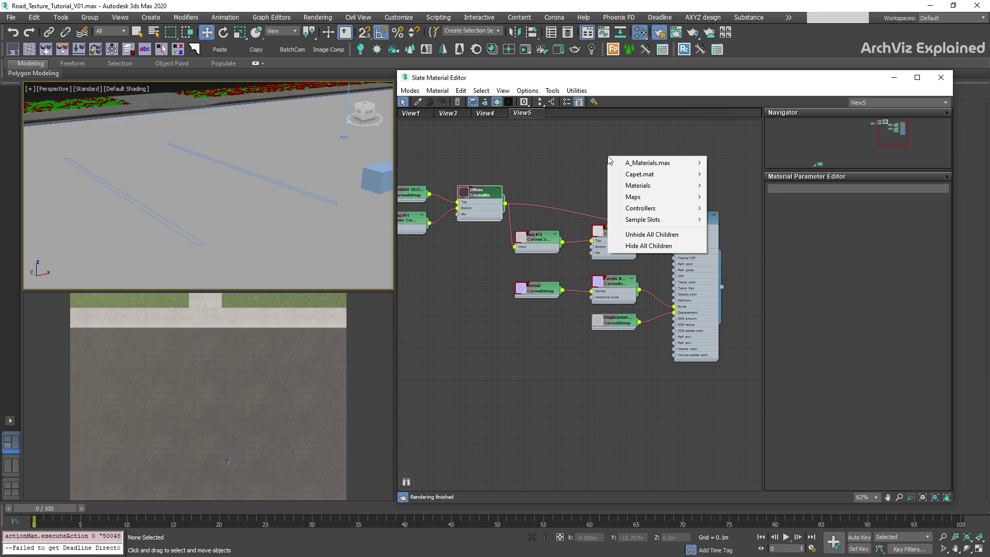
mouse_move(642, 197)
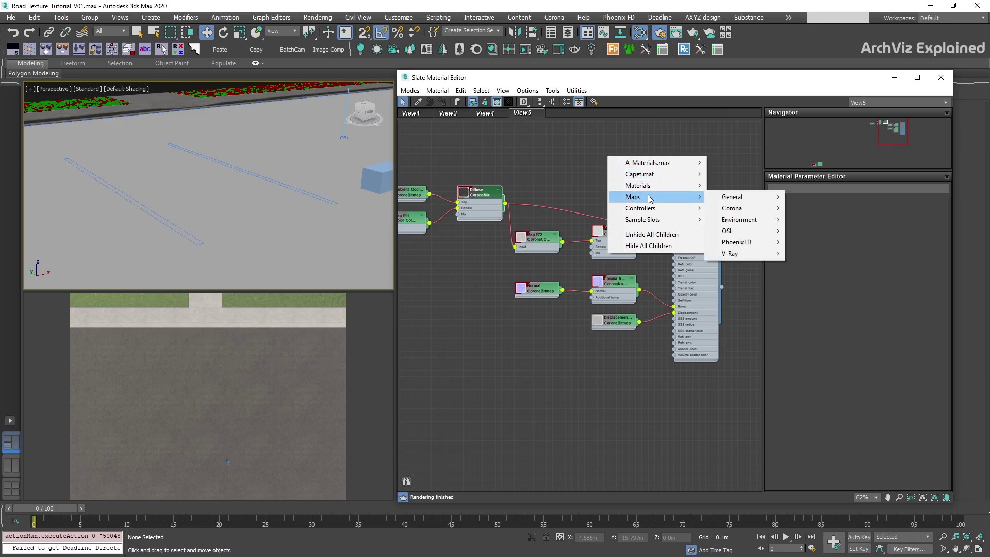
mouse_move(728, 208)
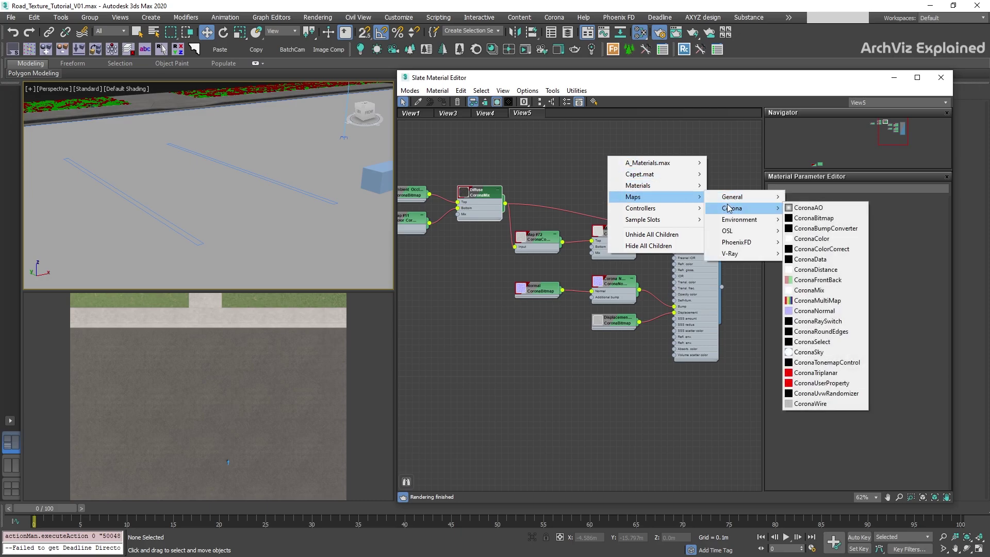
click(807, 270)
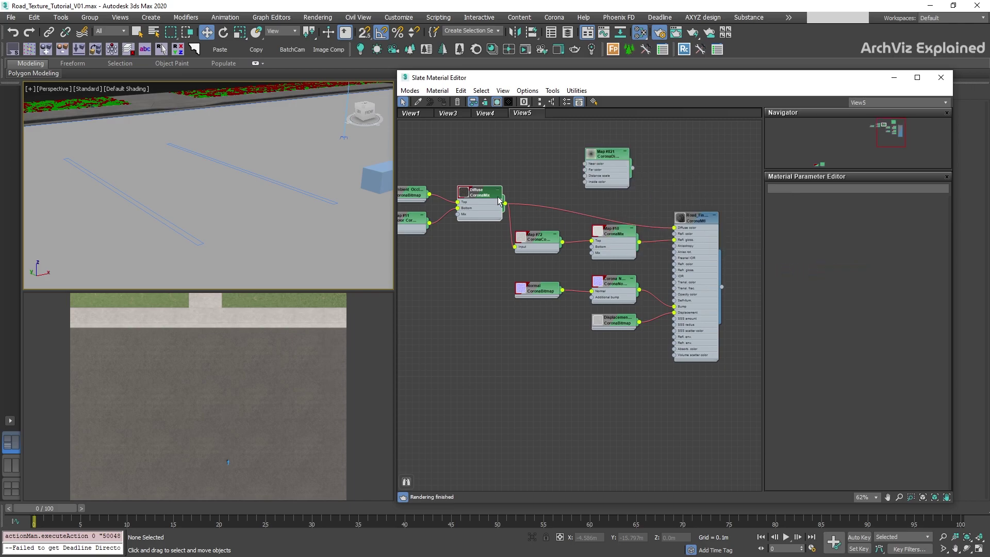
drag(505, 205, 586, 171)
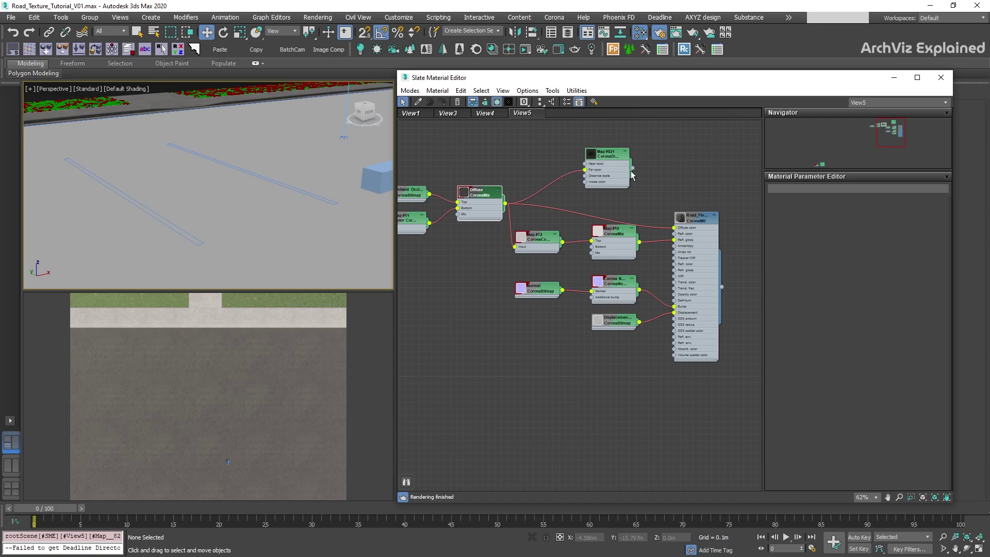
drag(632, 168, 674, 227)
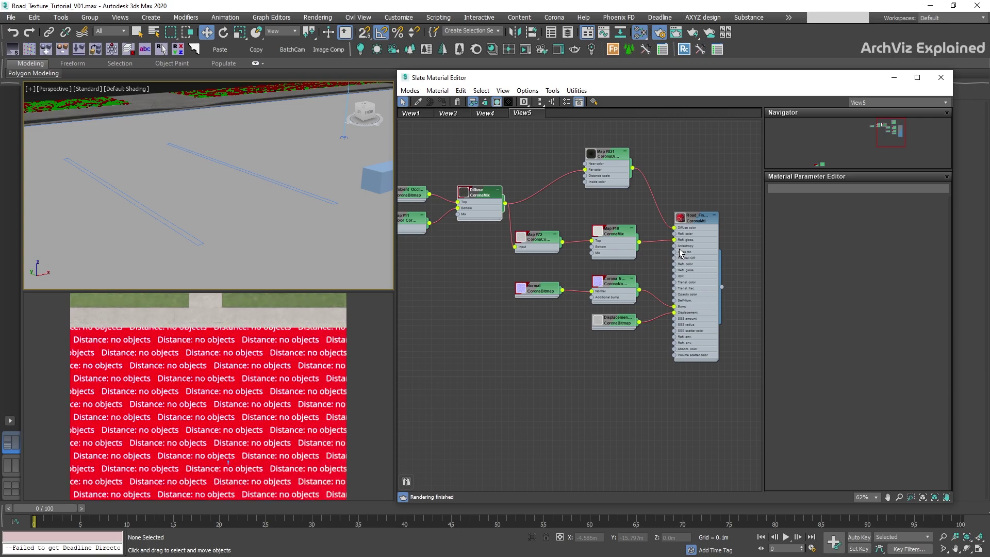
double_click(605, 156)
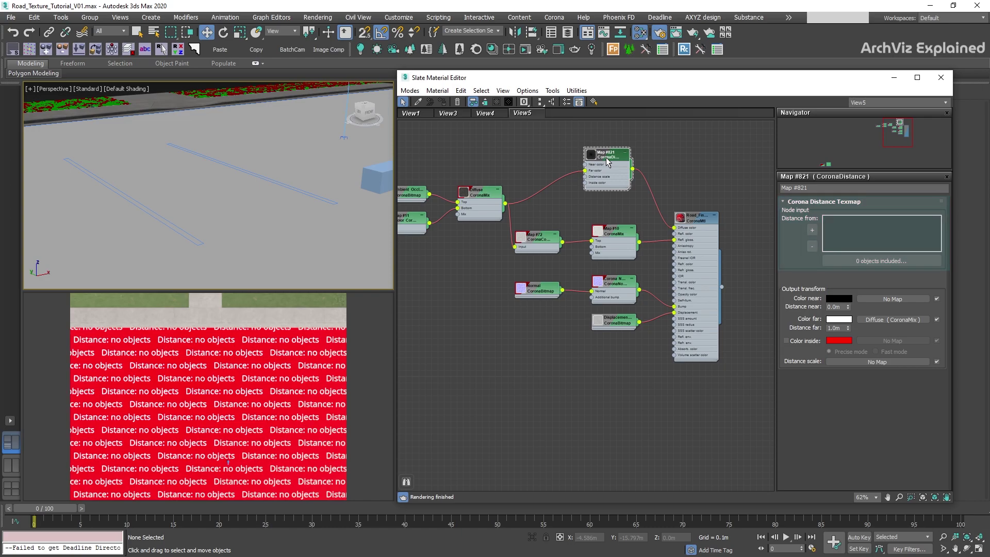
- Extrude the two parking line shapes 0.5 m and lower them to a Z of about -0.186 m, partly below the road
click(307, 211)
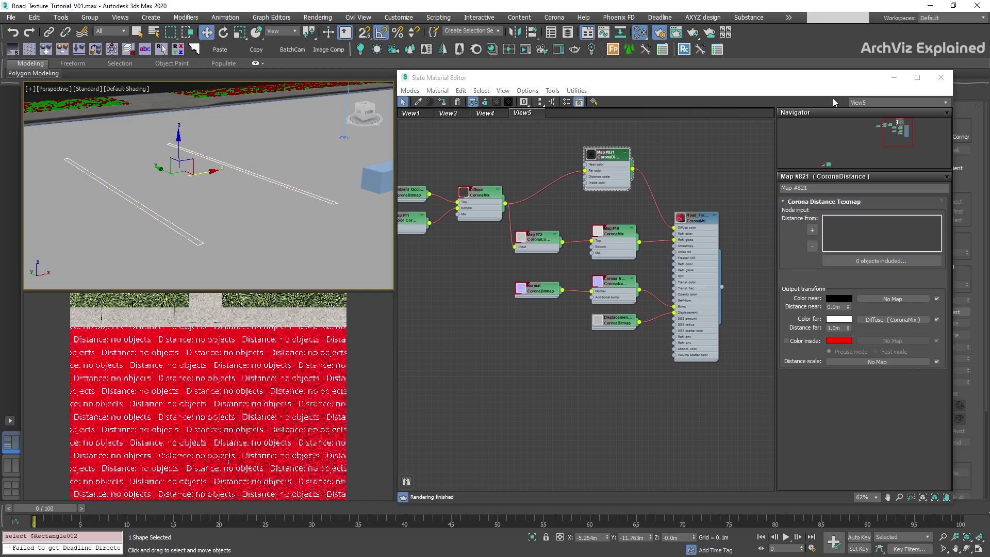
click(940, 78)
click(798, 152)
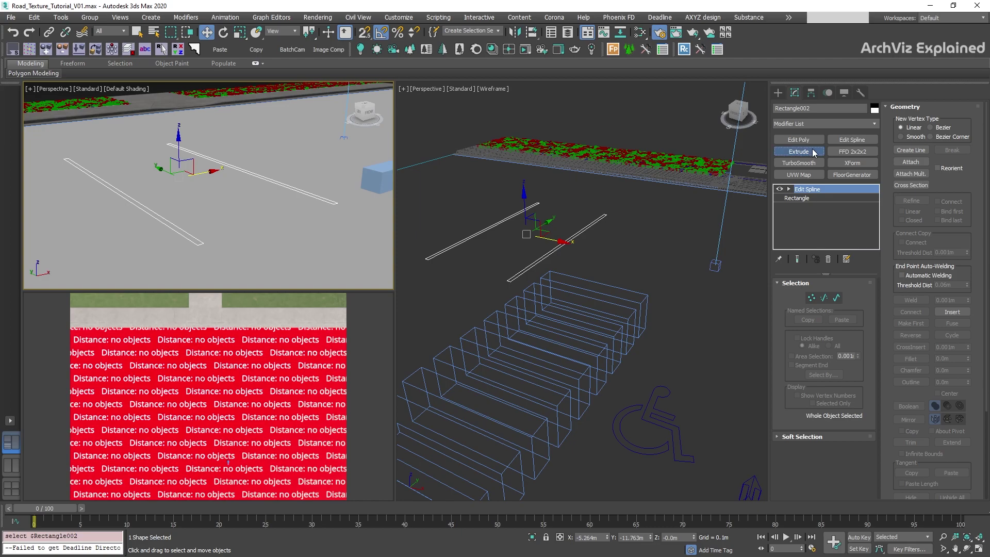
key(F3)
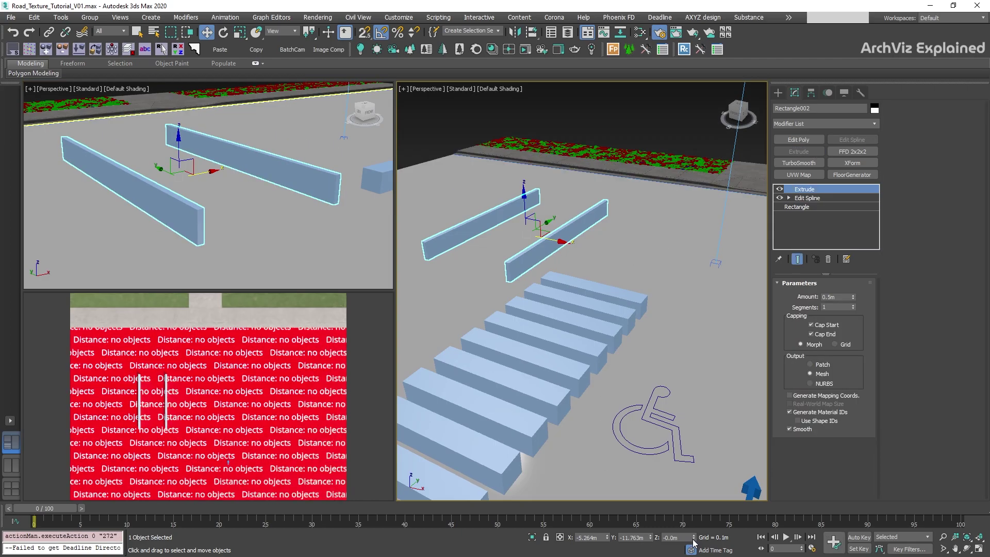
drag(694, 540, 693, 549)
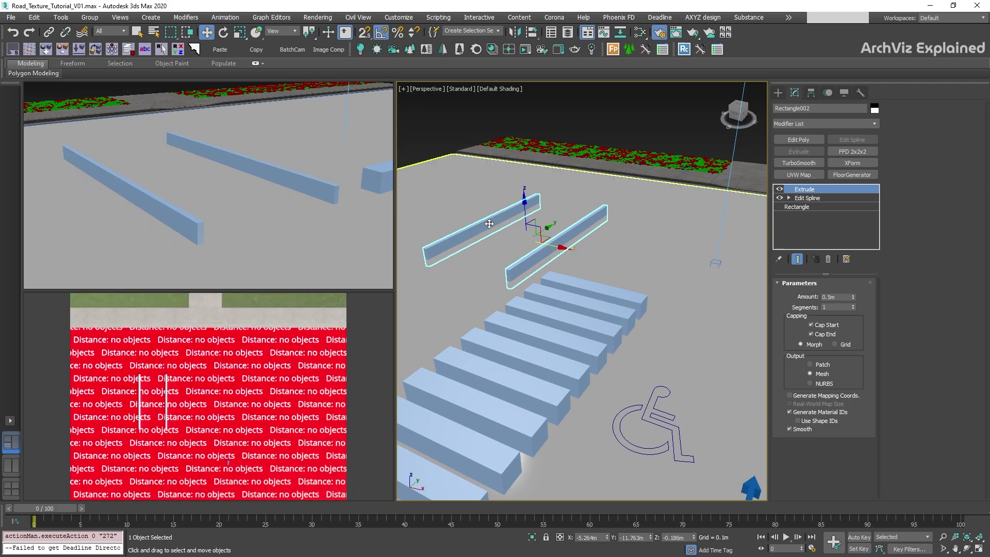
- Set the rendering control of the extruded parking lines to By Object and turn off Renderable in their object properties
right_click(488, 223)
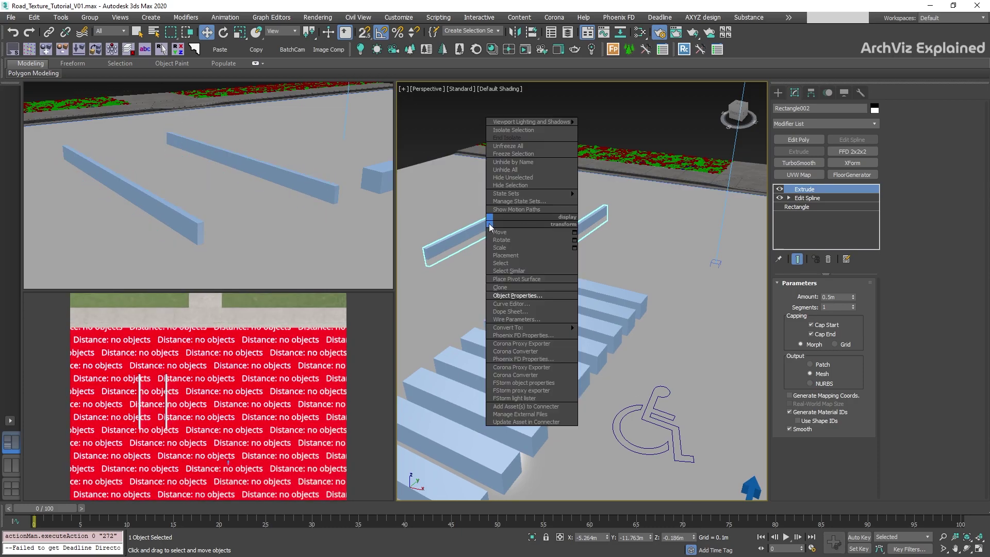
click(536, 295)
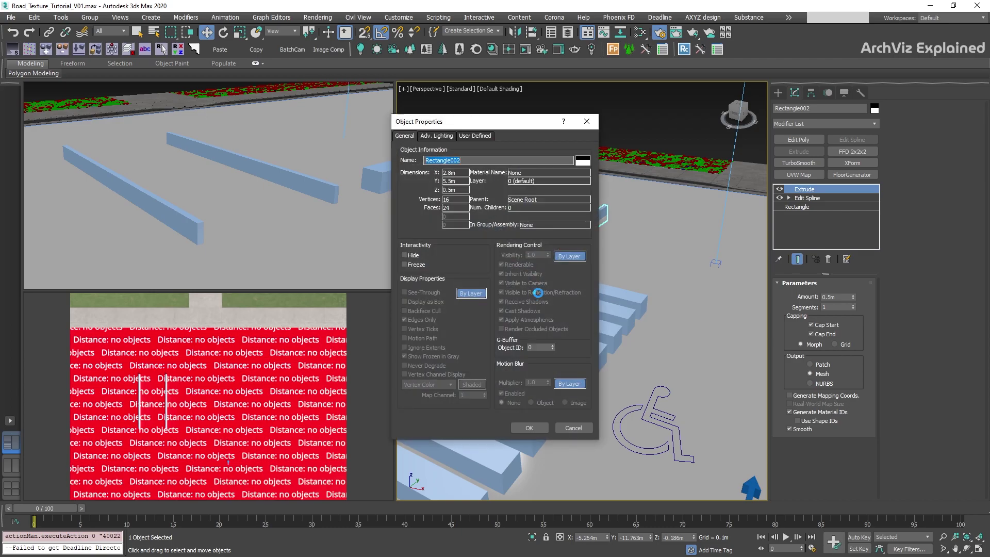
click(570, 256)
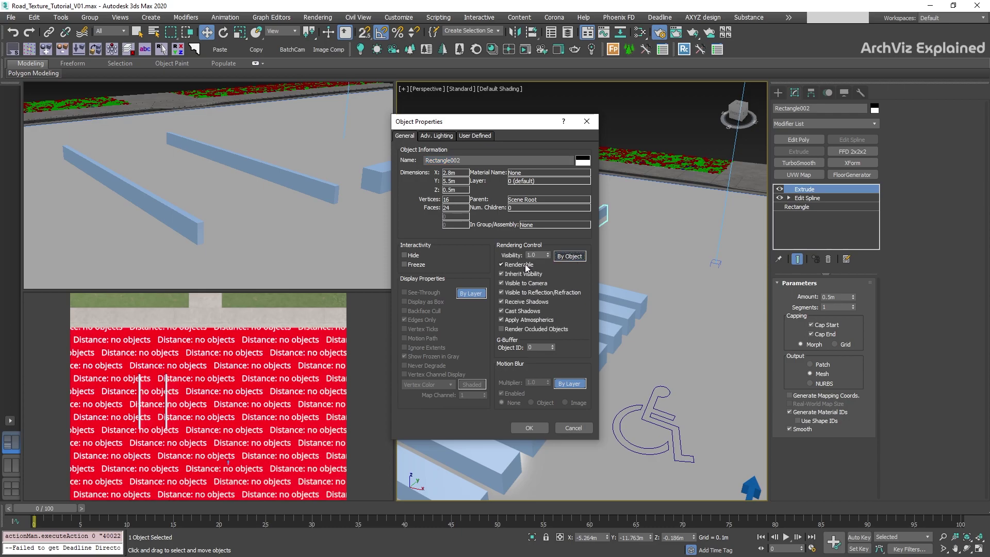
click(570, 256)
click(528, 427)
- Add the extruded parking lines, Rectangle002, to the Distance from list of the CoronaDistance map
click(640, 33)
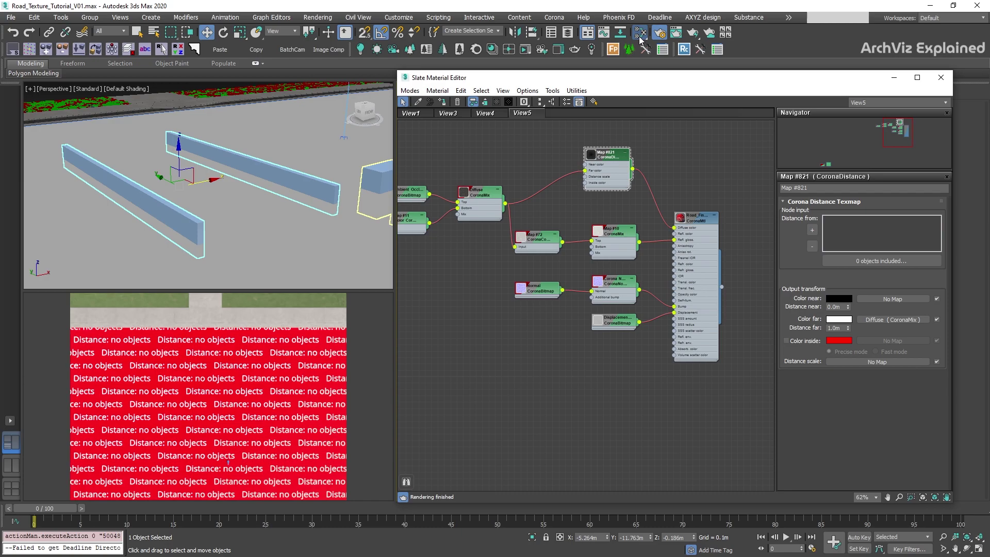
click(812, 231)
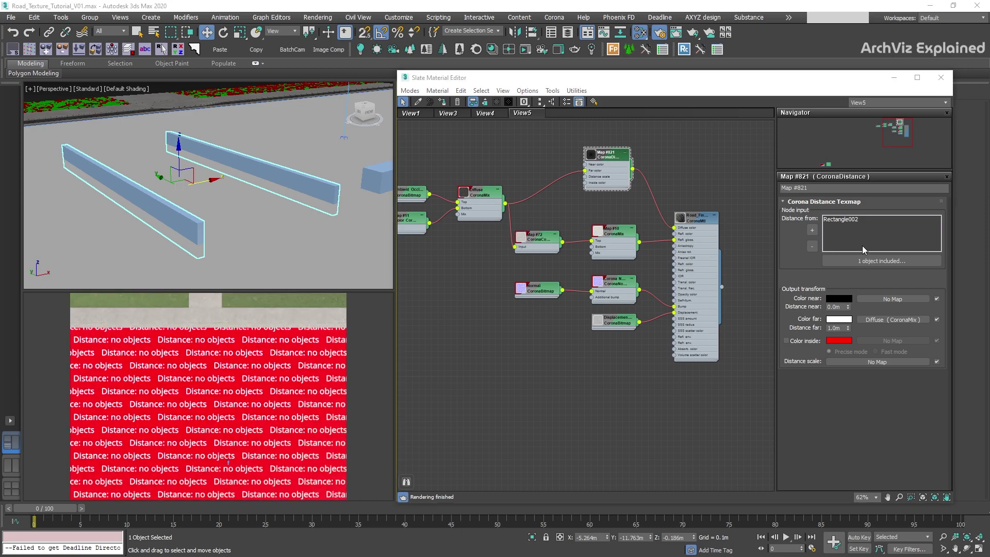
- Include Box022 and Box023 as additional source objects of the CoronaDistance map through its Exclude/Include list
click(866, 262)
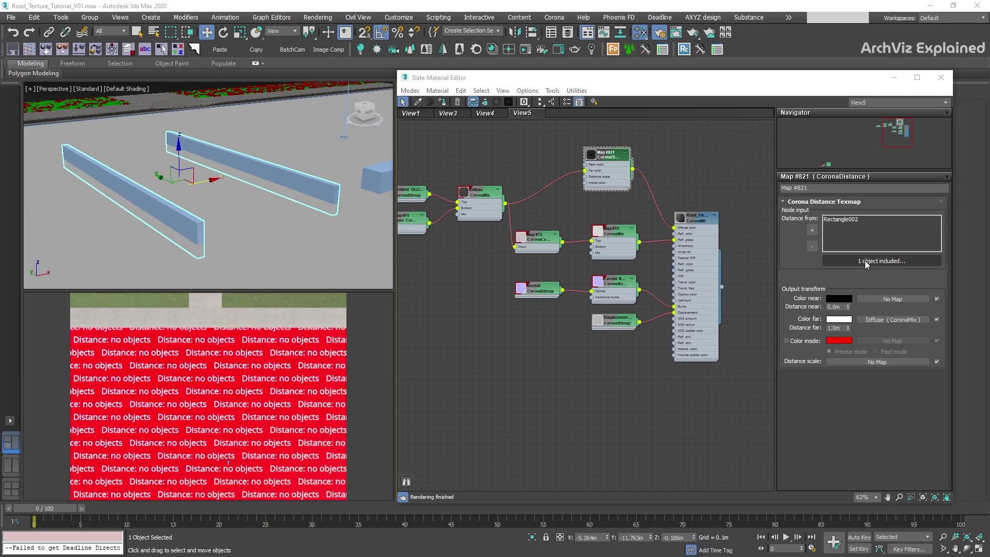
scroll(409, 335, down, 3)
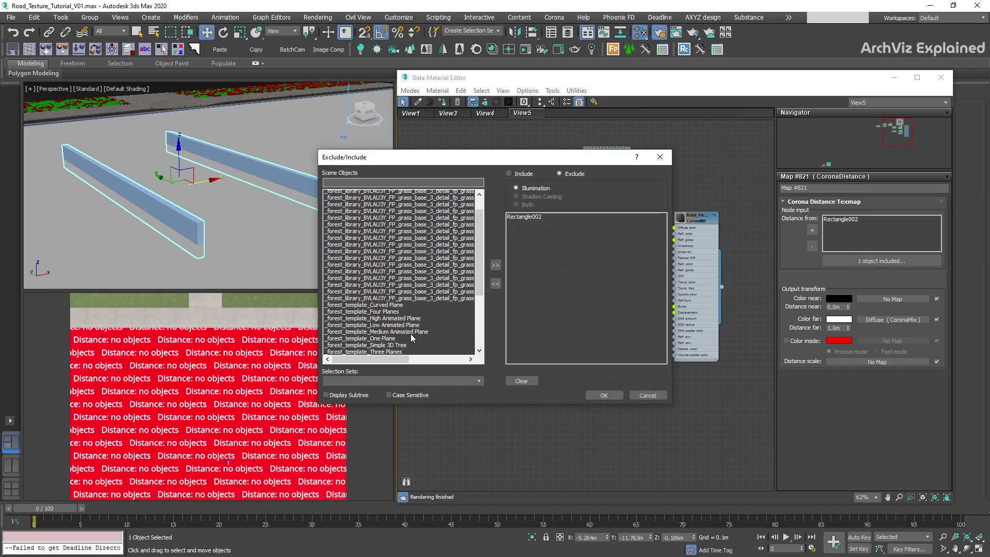
click(346, 309)
drag(339, 268, 340, 273)
click(495, 265)
click(613, 395)
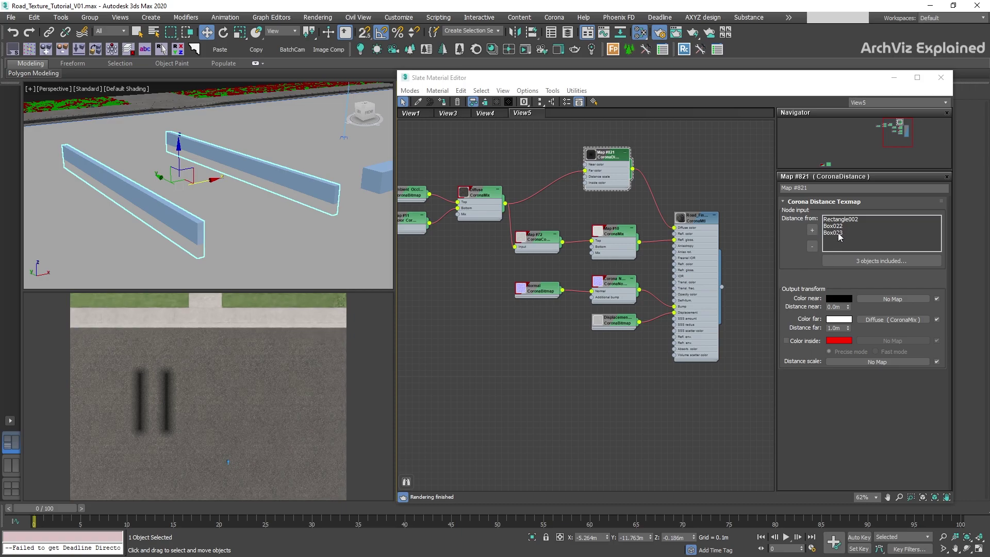
- Remove Box022 and Box023 from the Distance from list of the CoronaDistance map
click(833, 233)
shift+click(833, 226)
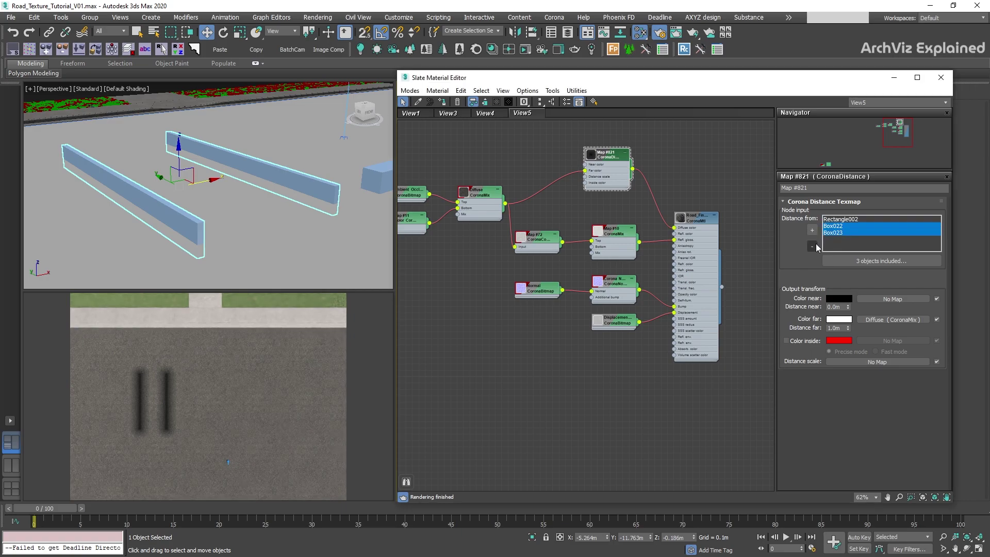
click(814, 246)
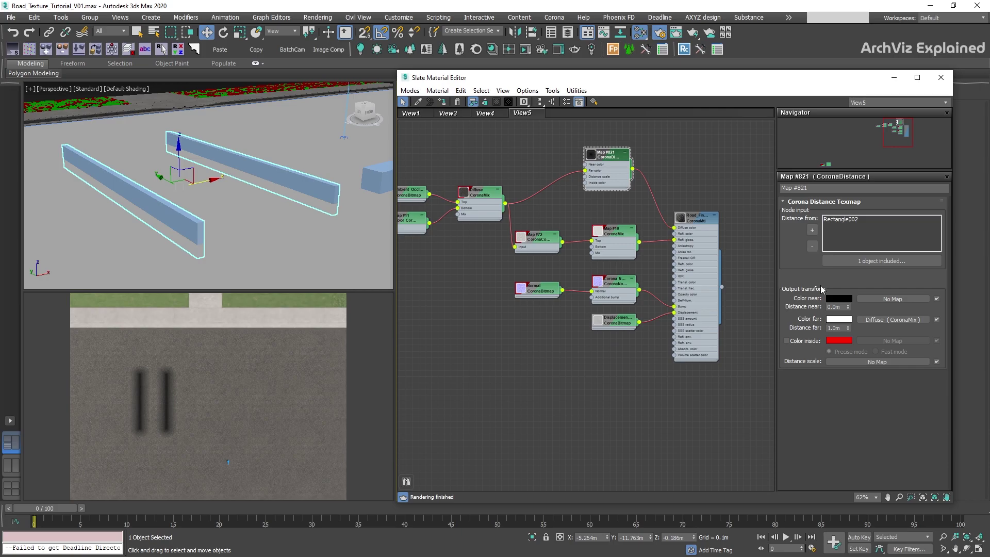
- Set Distance far to 0.0 m on the CoronaDistance map and enable Color inside
mouse_move(258, 384)
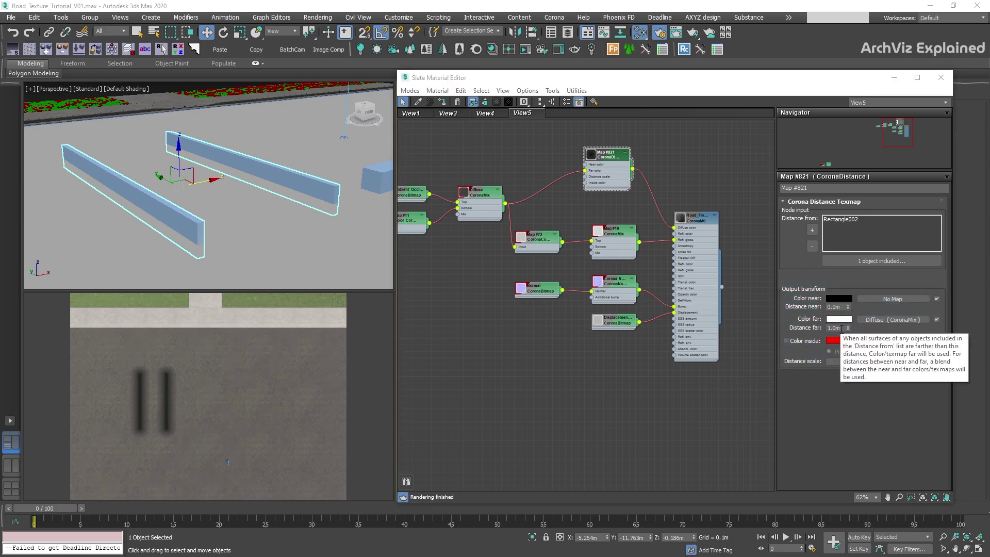
drag(841, 328, 828, 329)
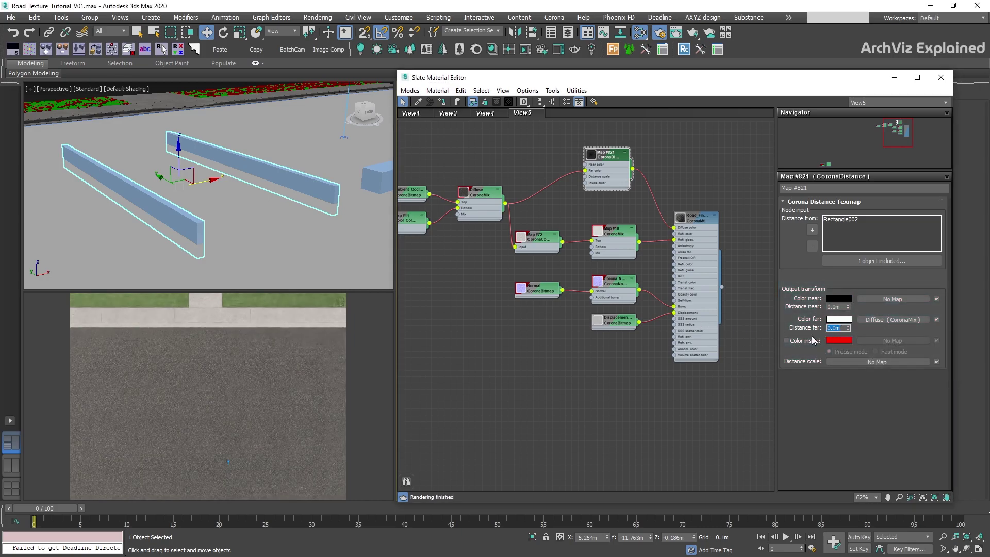
click(796, 341)
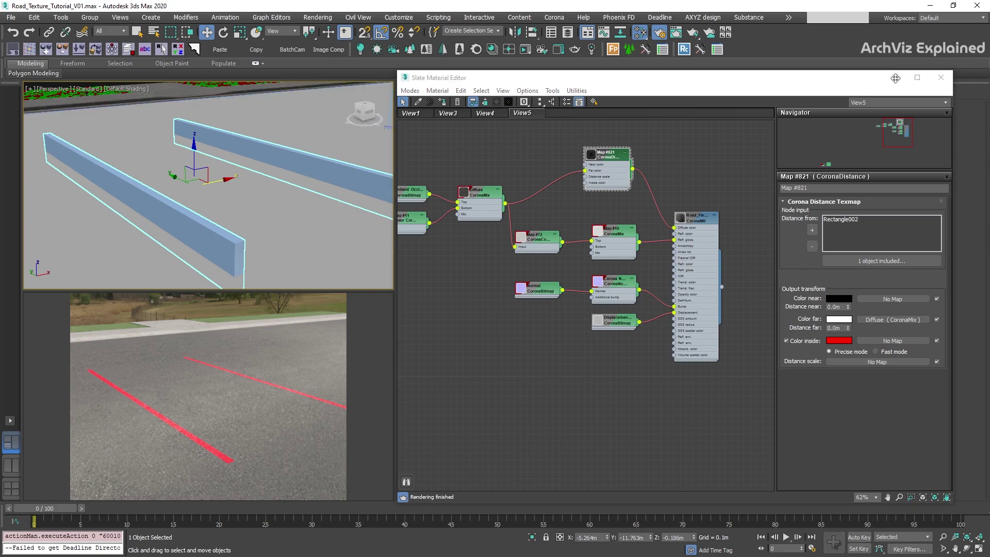
- Try moving two spline vertices at the far end of one parking line sideways, and undo the edit
click(894, 78)
click(789, 198)
click(808, 206)
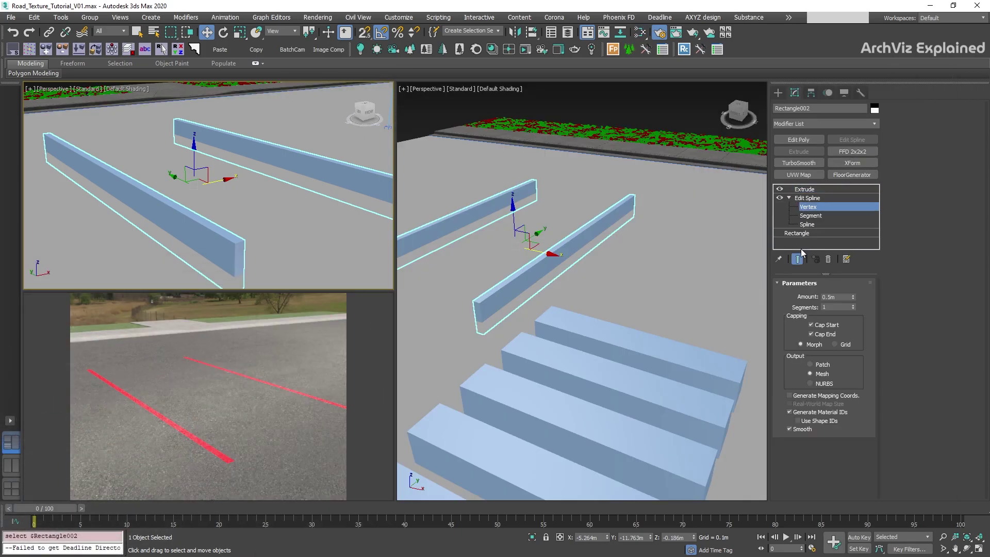
key(F3)
drag(23, 175, 159, 146)
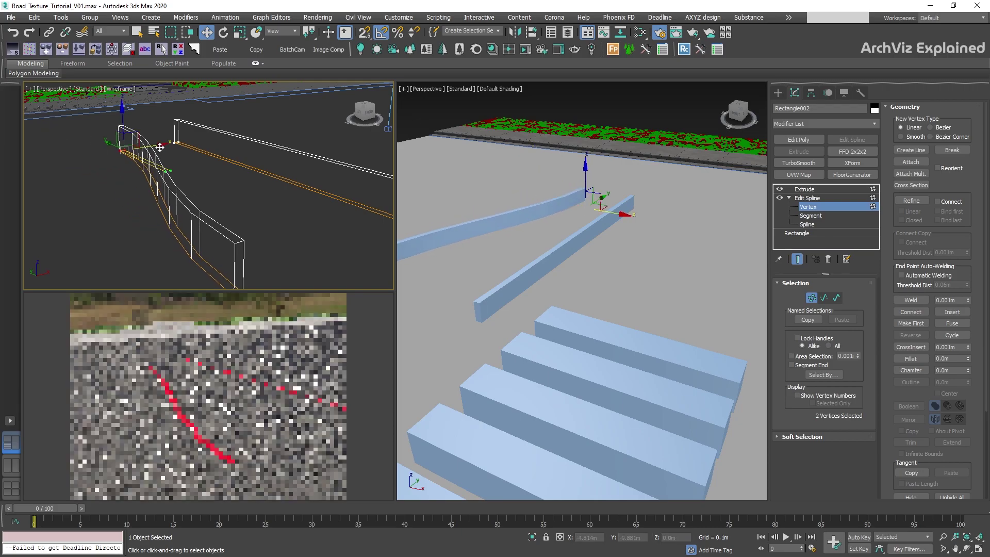
key(ctrl+z)
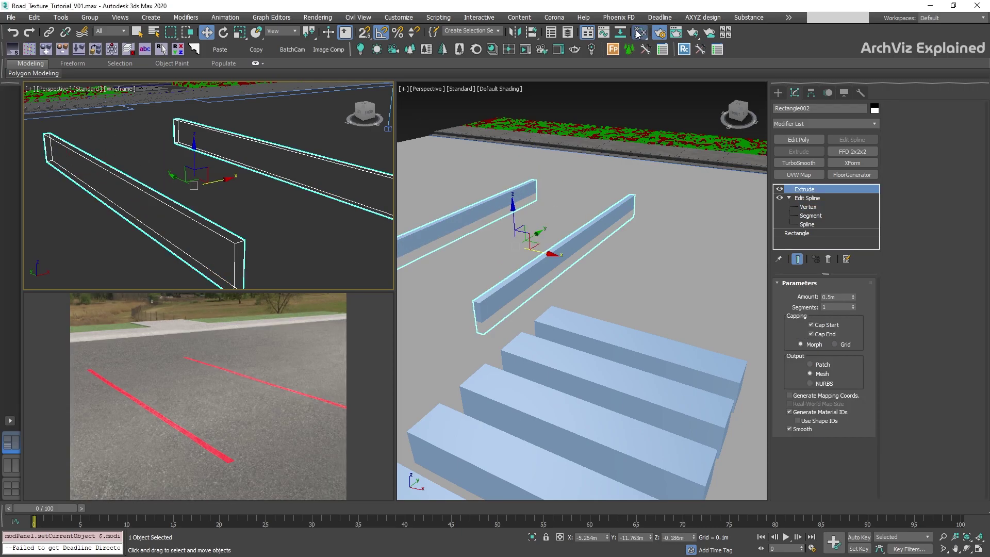
- Try blue and orange hues for Color inside of the CoronaDistance map, and set it to white
key(m)
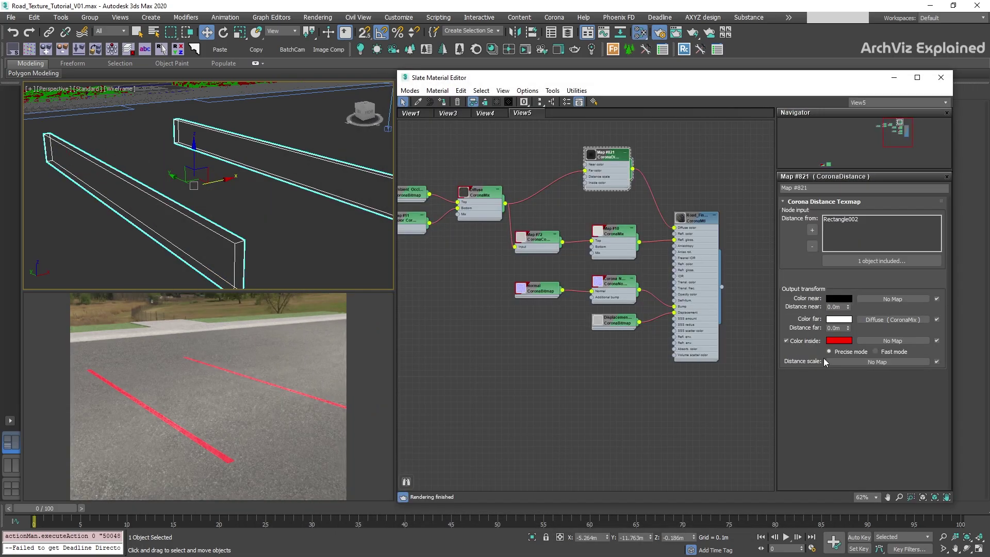
click(839, 340)
click(570, 191)
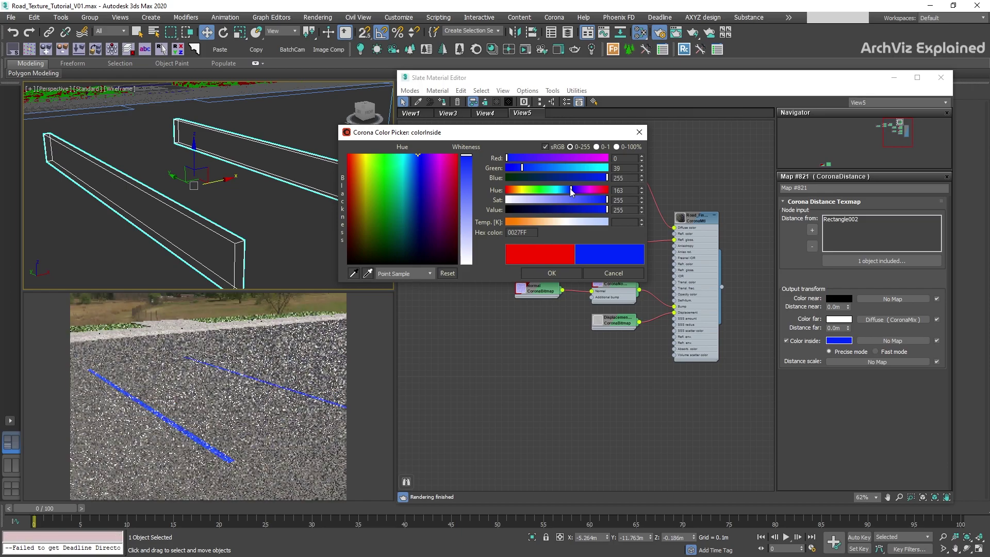
click(536, 190)
click(511, 191)
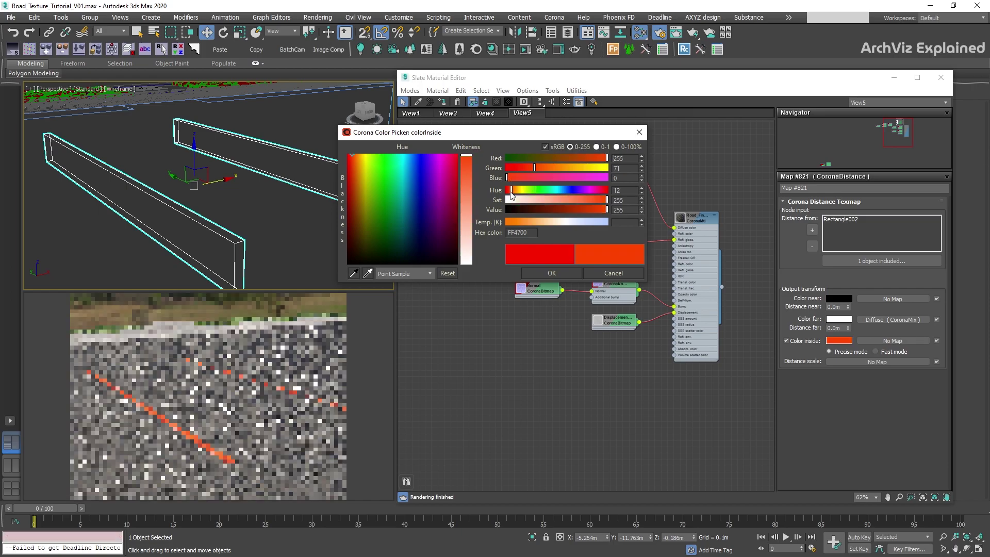
click(565, 222)
click(572, 275)
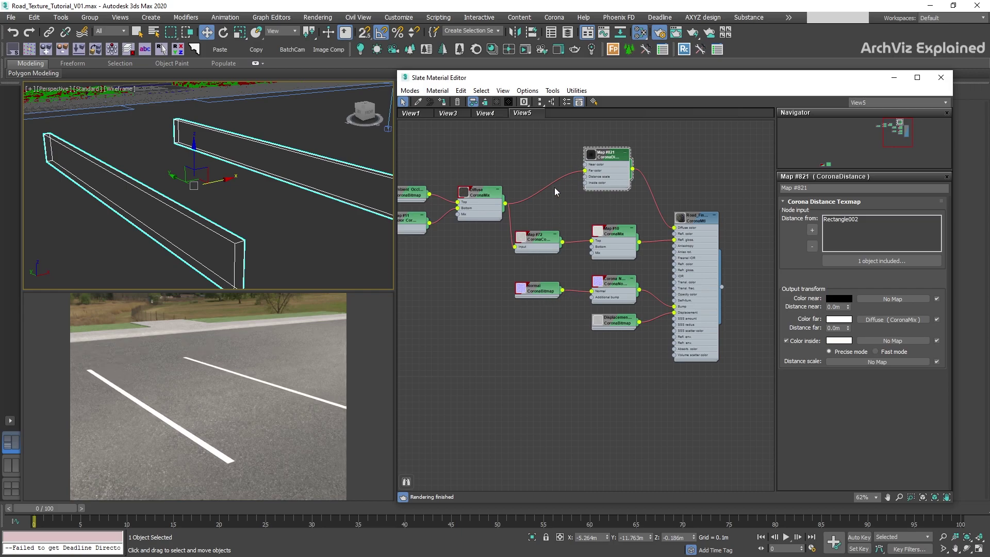
- Add a CoronaColorCorrect map fed by the Diffuse CoronaMix and connect it to the Inside color input of the CoronaDistance map
right_click(537, 156)
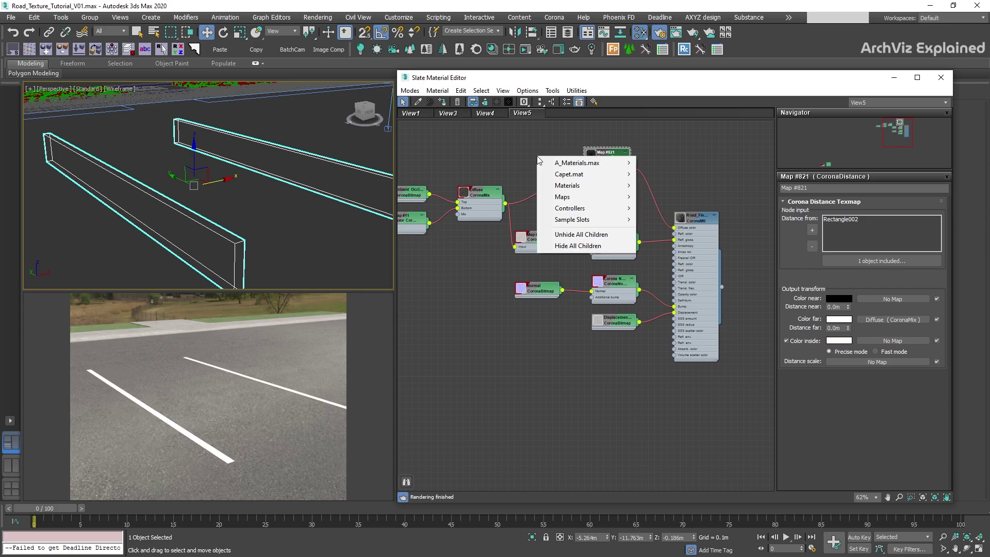
mouse_move(566, 198)
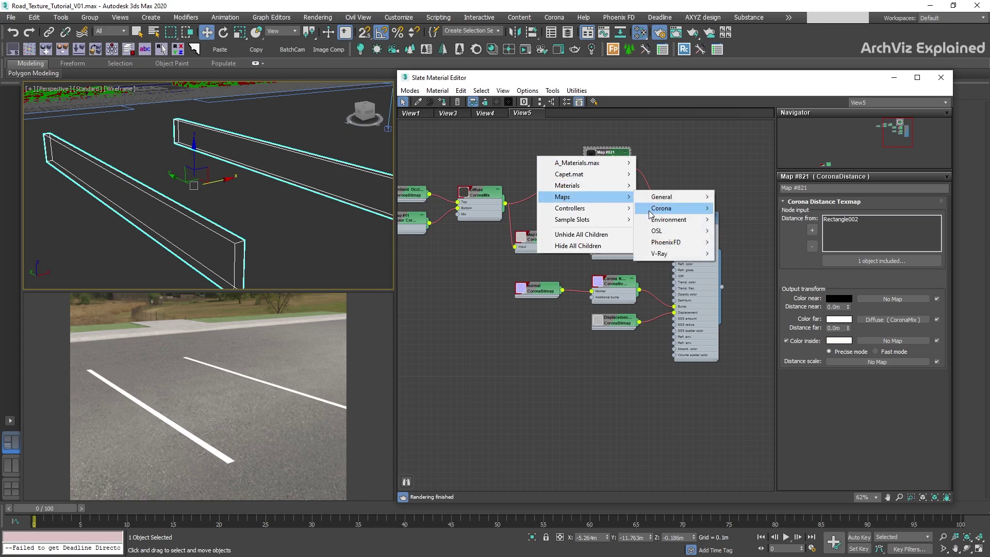
mouse_move(651, 213)
click(729, 252)
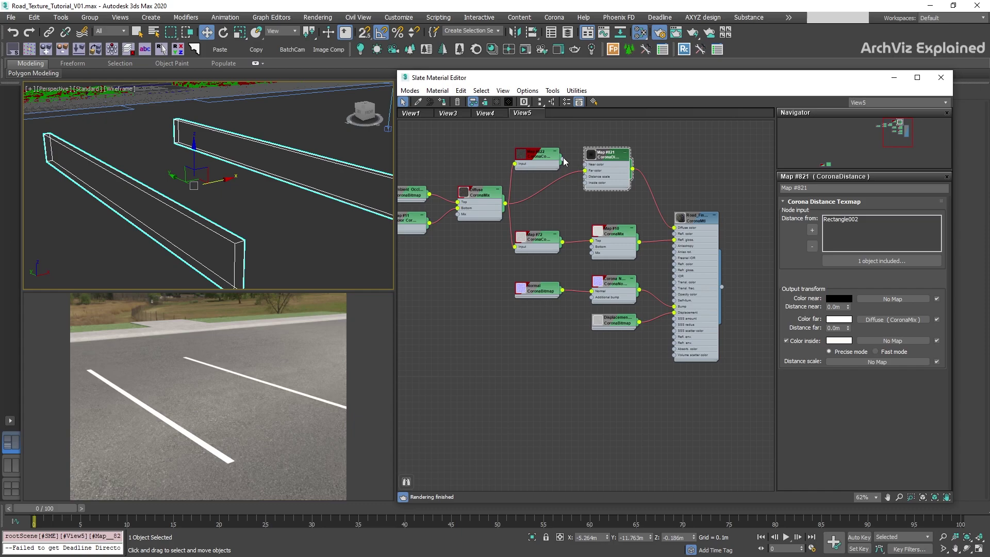
drag(562, 159, 585, 183)
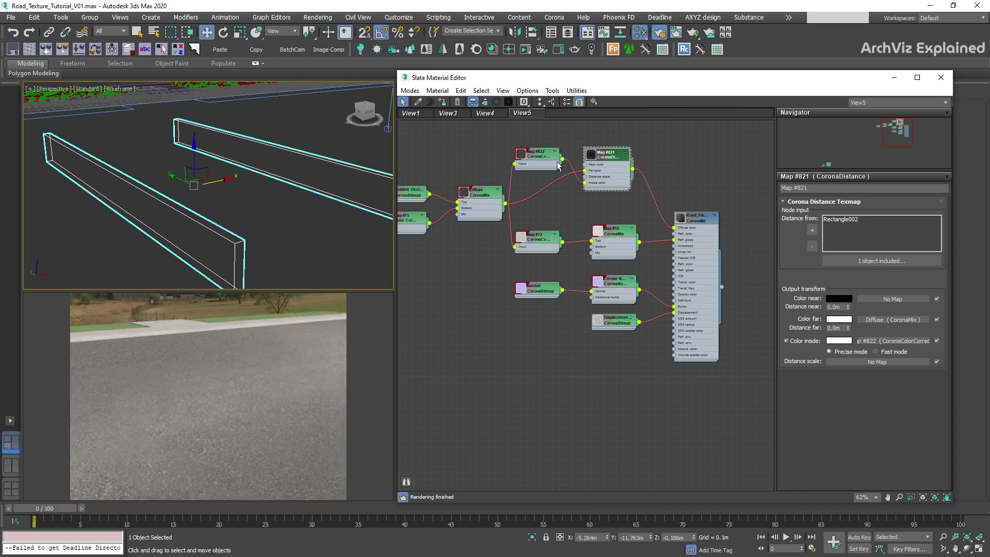
- Set Brightness to 0.5 and Gamma to 2.5 on the new CoronaColorCorrect map
double_click(535, 158)
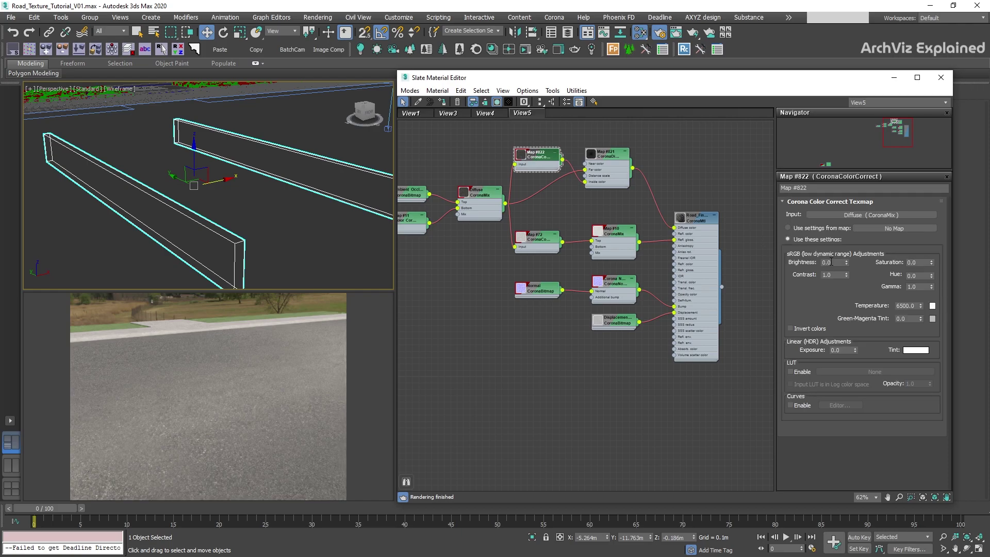
text(0.5)
key(Return)
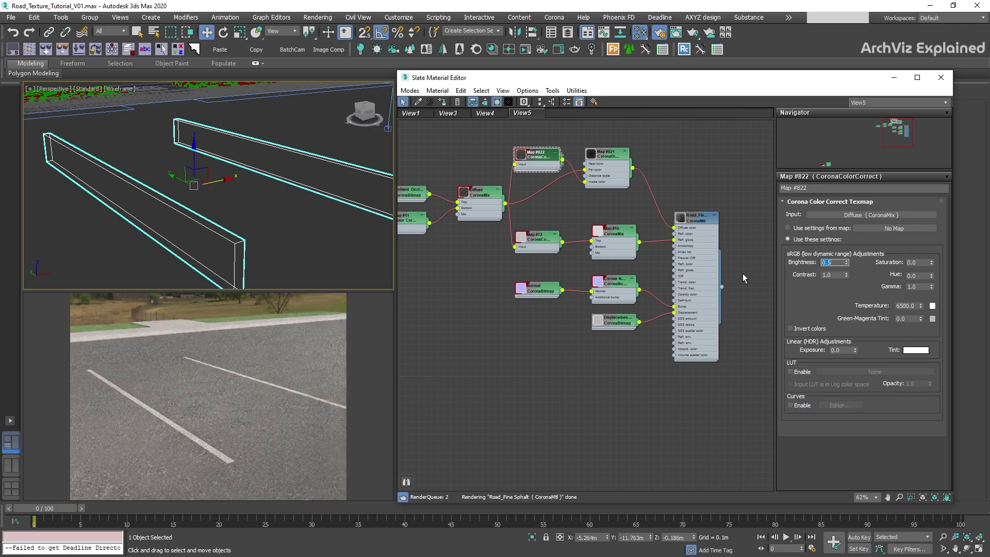
drag(916, 287, 859, 297)
text(2.5)
key(Return)
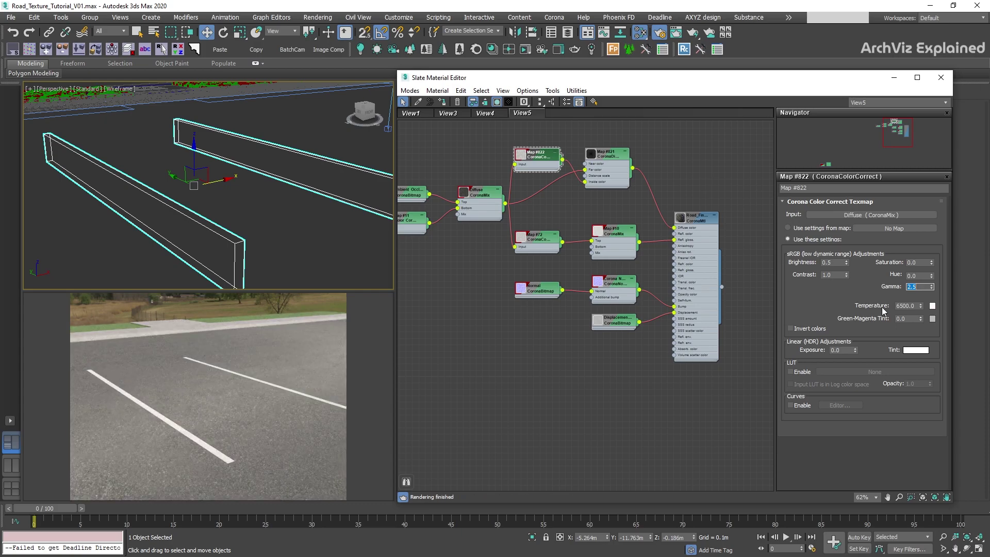
- Try blue and yellow hues for the CoronaColorCorrect map's Tint, and discard the color change
click(915, 350)
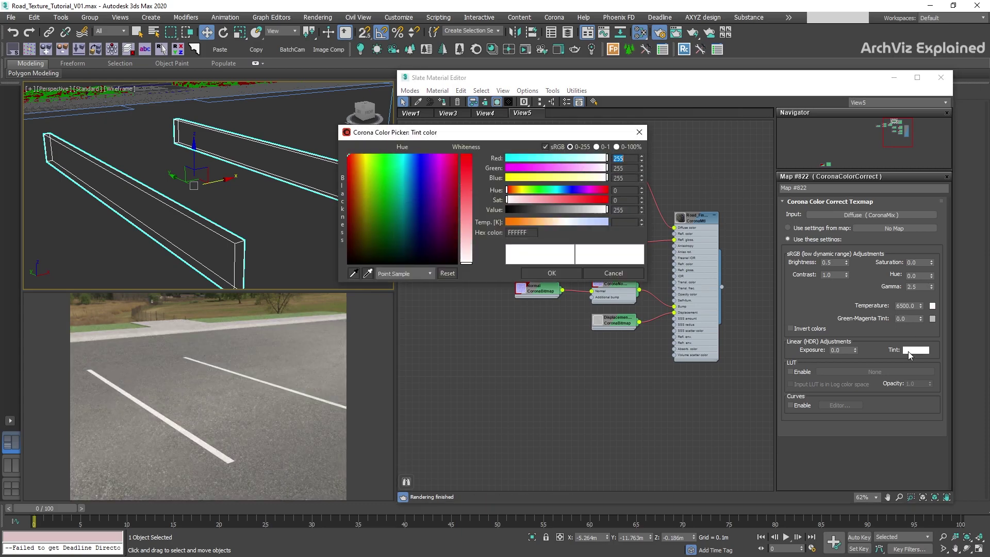
click(570, 190)
drag(588, 199, 609, 200)
click(520, 191)
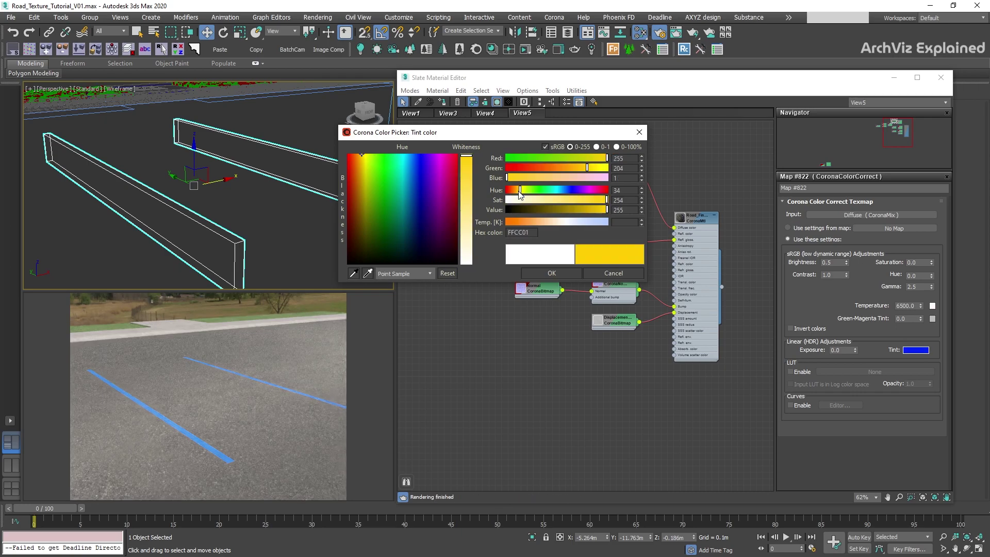
click(513, 222)
click(618, 274)
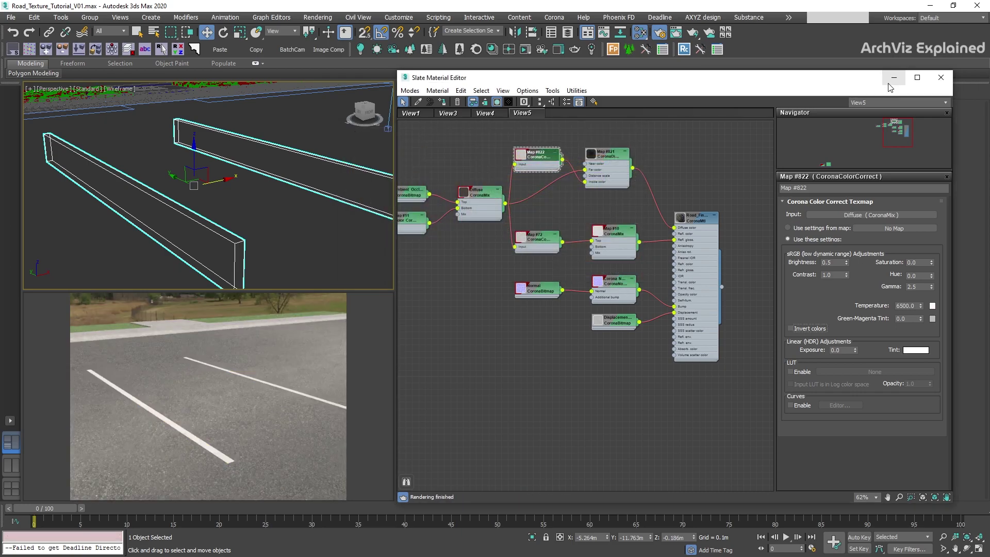
- Close the material editor and move both parking line splines of Rectangle002 up against the curb
click(941, 78)
scroll(245, 202, down, 5)
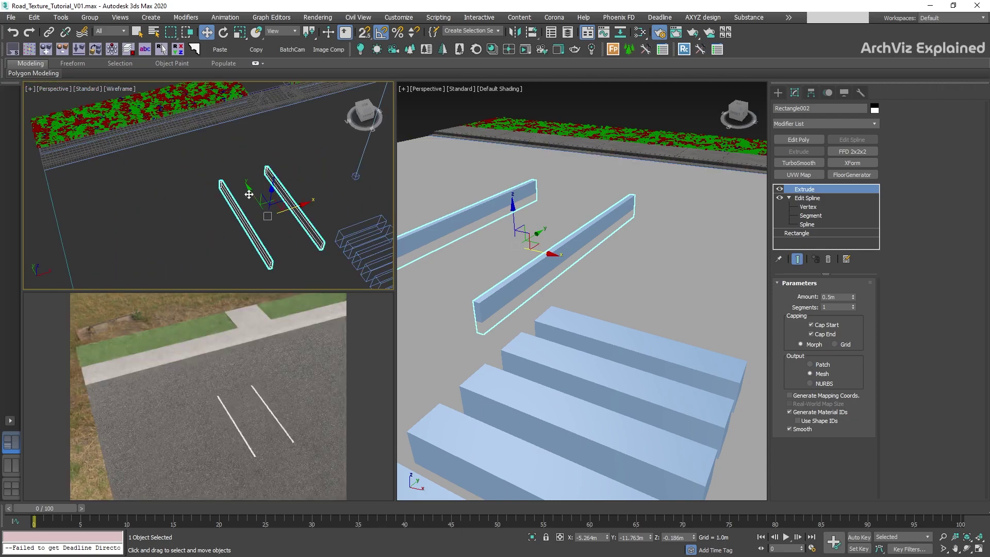
drag(253, 188, 216, 127)
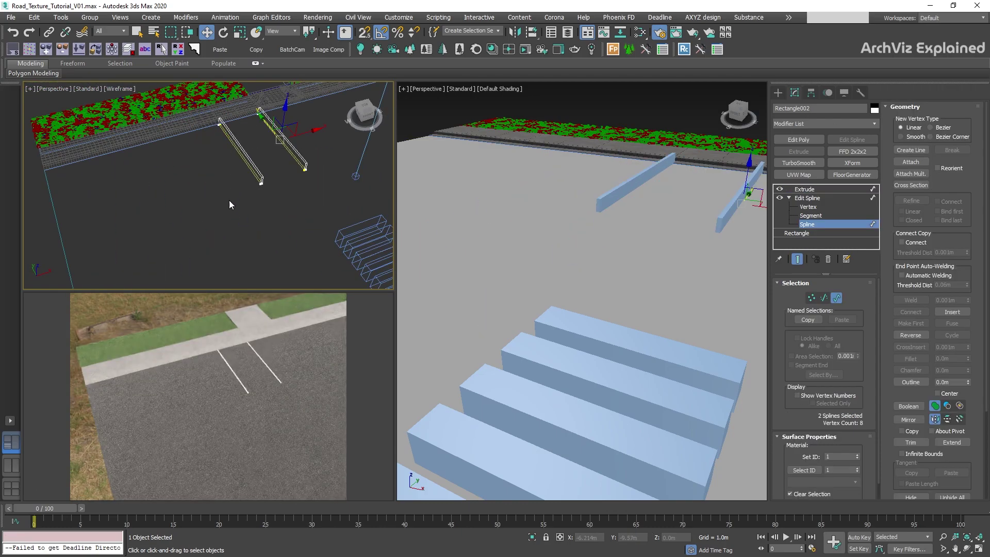
- Copy the parking line splines repeatedly along the curb to form a full row of parking bays
shift+drag(214, 164, 137, 186)
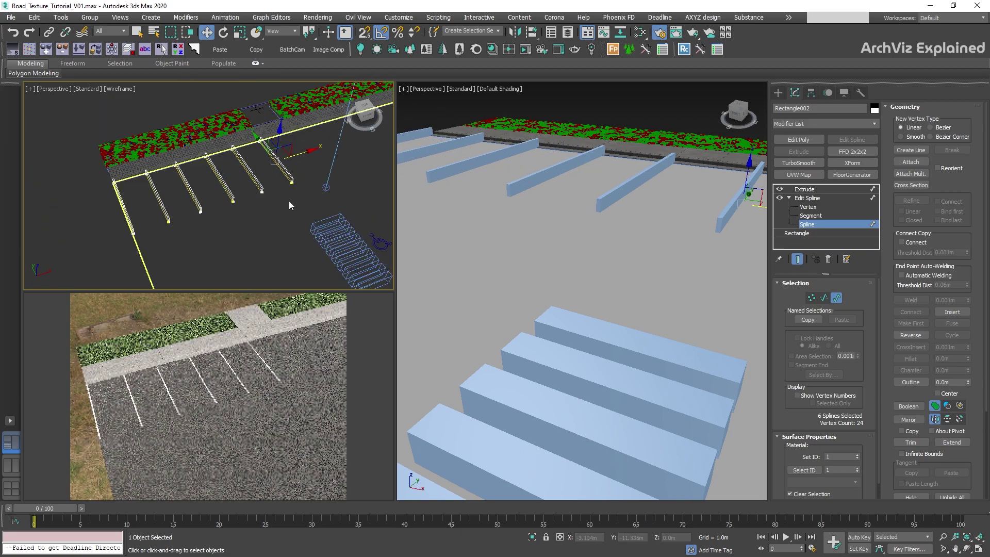
alt+middle_drag(289, 204, 199, 181)
shift+drag(201, 174, 430, 244)
alt+middle_drag(196, 227, 203, 186)
- Paste the Extrude modifier as an instance onto the Accesible parking shape and make the shape non-renderable in its object properties
right_click(810, 190)
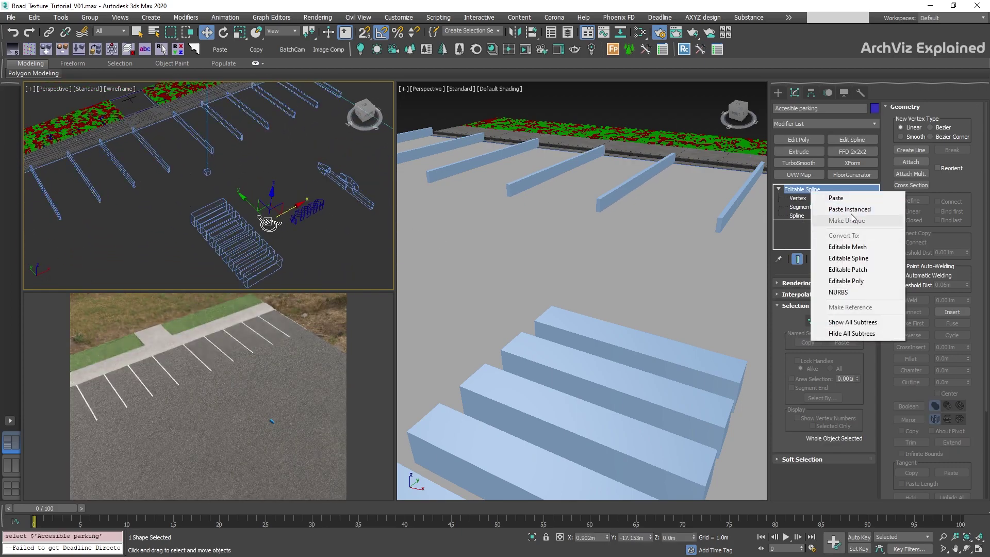
click(850, 211)
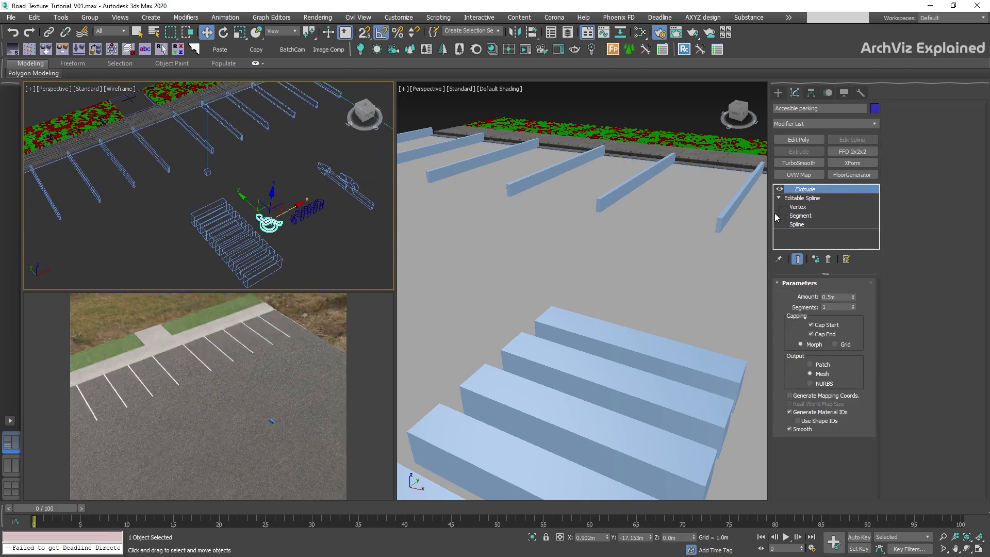
right_click(268, 235)
click(316, 295)
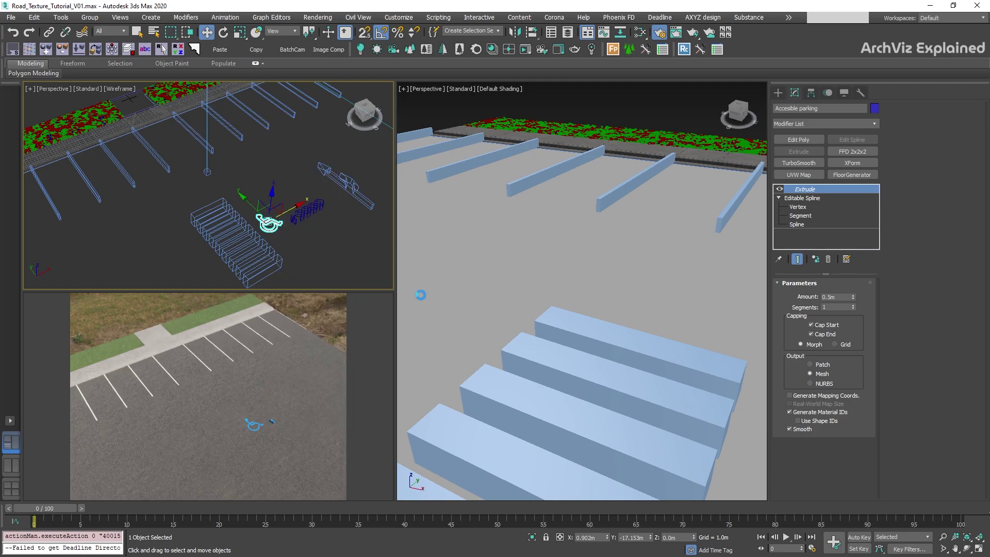
click(569, 256)
click(501, 265)
click(527, 428)
- Add the Accesible parking shape to the CoronaDistance map's Distance from list and move it into a bay between two parking lines
click(640, 33)
double_click(613, 156)
click(812, 233)
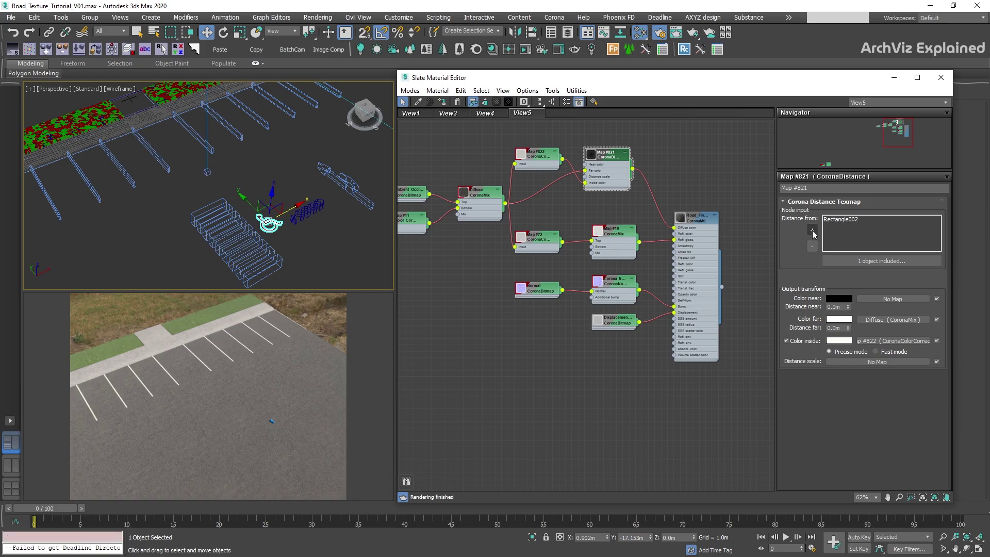
click(812, 230)
click(268, 221)
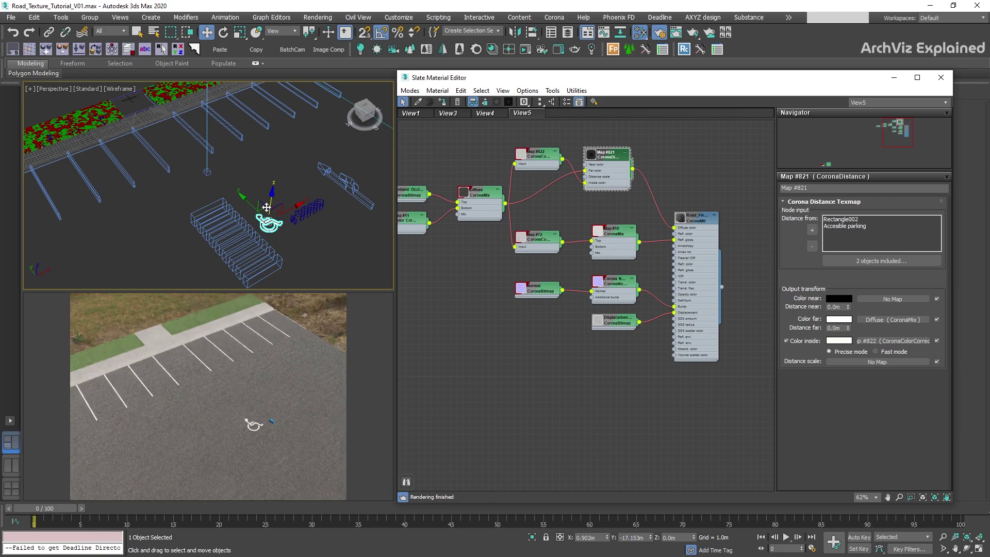
drag(267, 208, 174, 138)
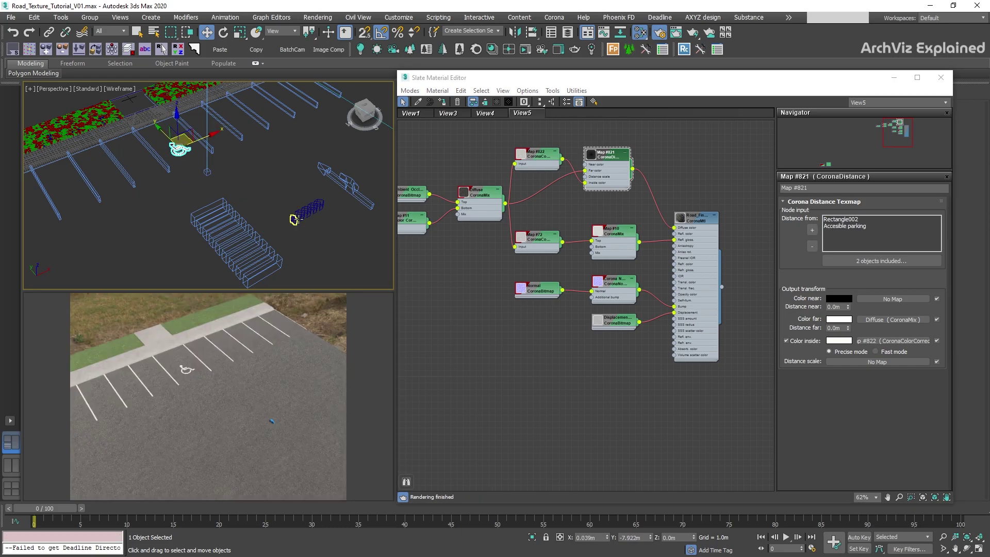
- Add the small arrow shape beside the chevrons to the Distance from list and move it onto the open road
click(296, 220)
click(295, 219)
drag(290, 210, 244, 175)
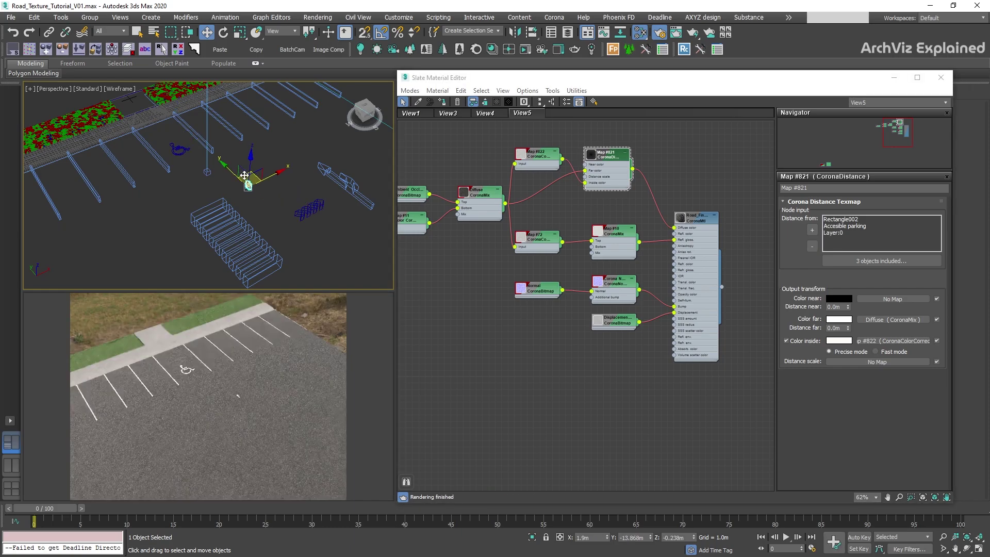
- Enlarge the arrow shape and rotate it to lie parallel to the row of parking bays
key(r)
drag(249, 185, 301, 213)
key(e)
- Add the crosswalk stripes Rectangle012 to the Distance from list and move them to the open road near the first parking bays
key(w)
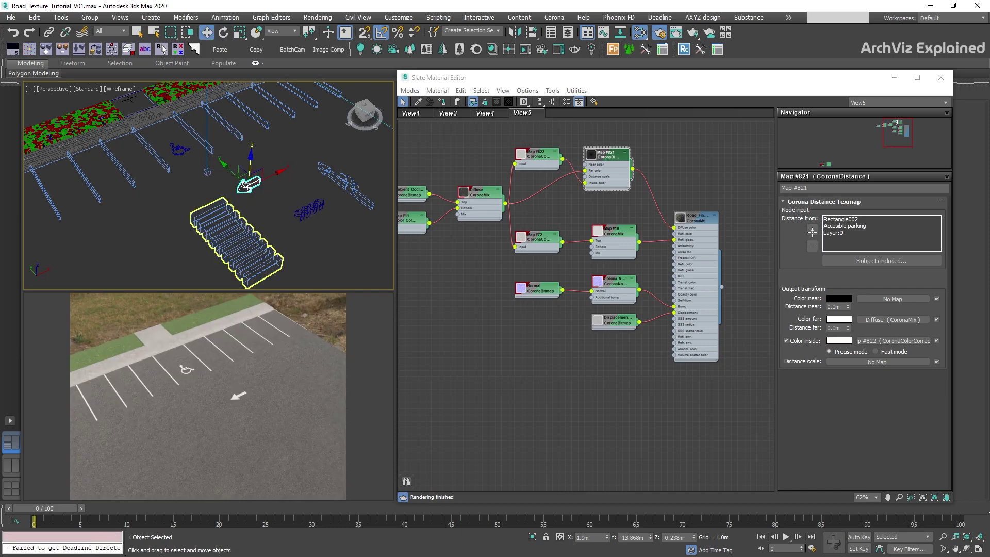
click(233, 235)
drag(234, 235, 134, 261)
- Add the chevron marking and the large directional arrow together to the CoronaDistance map's Distance from list
click(307, 213)
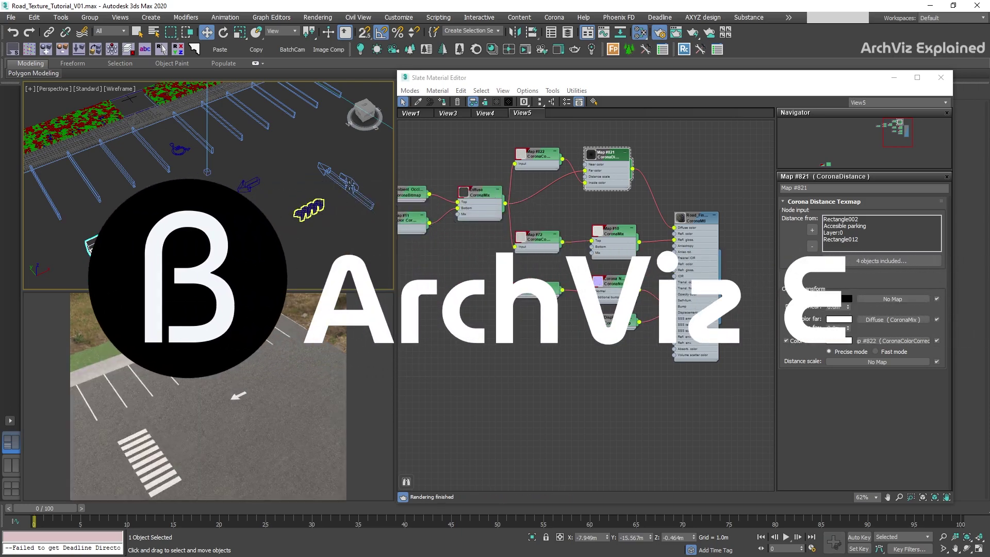
ctrl+click(349, 184)
click(811, 230)
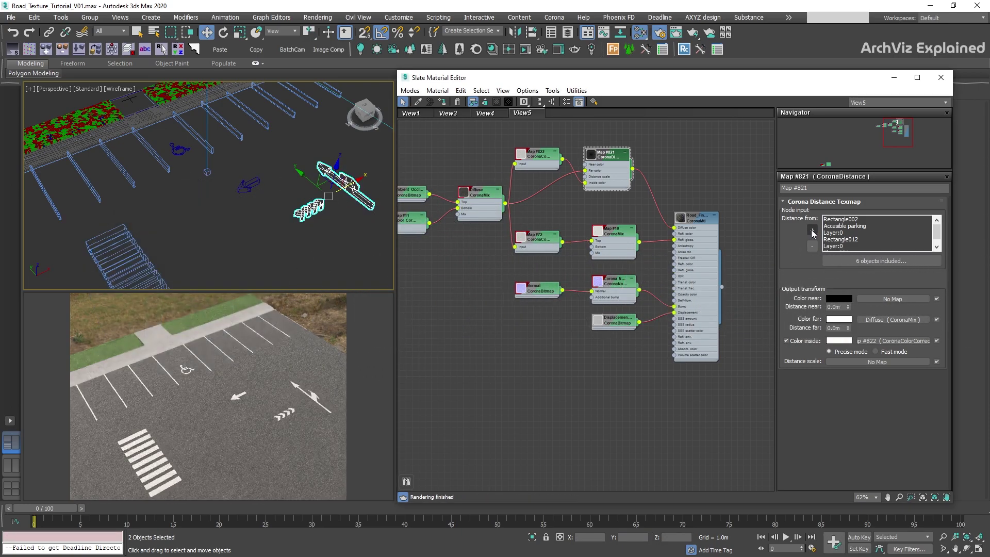